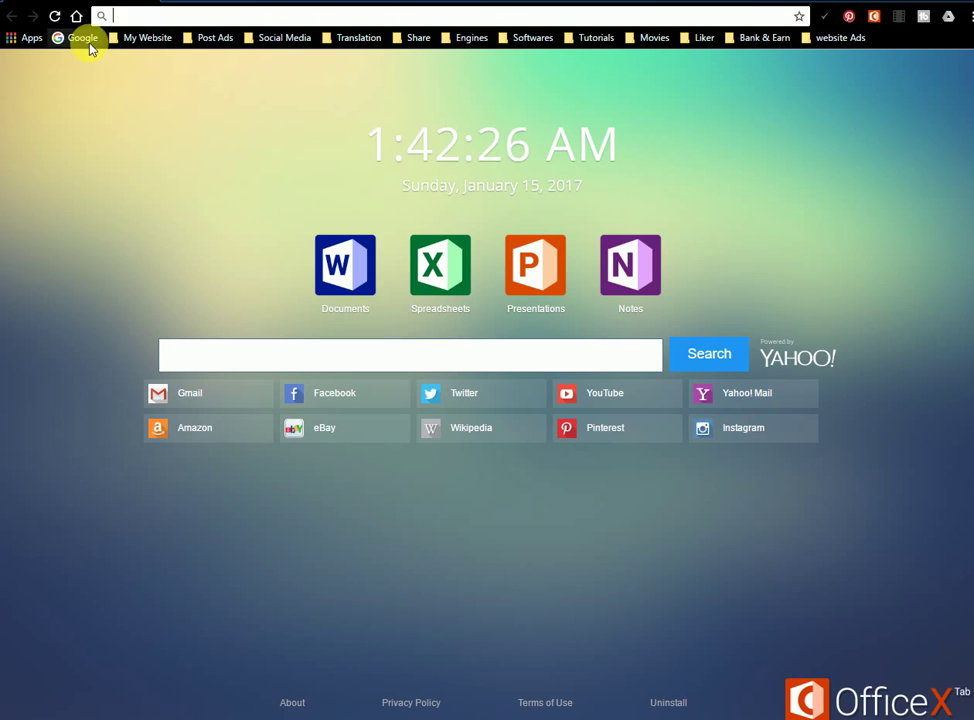
Go to google.com by its web address
click(173, 16)
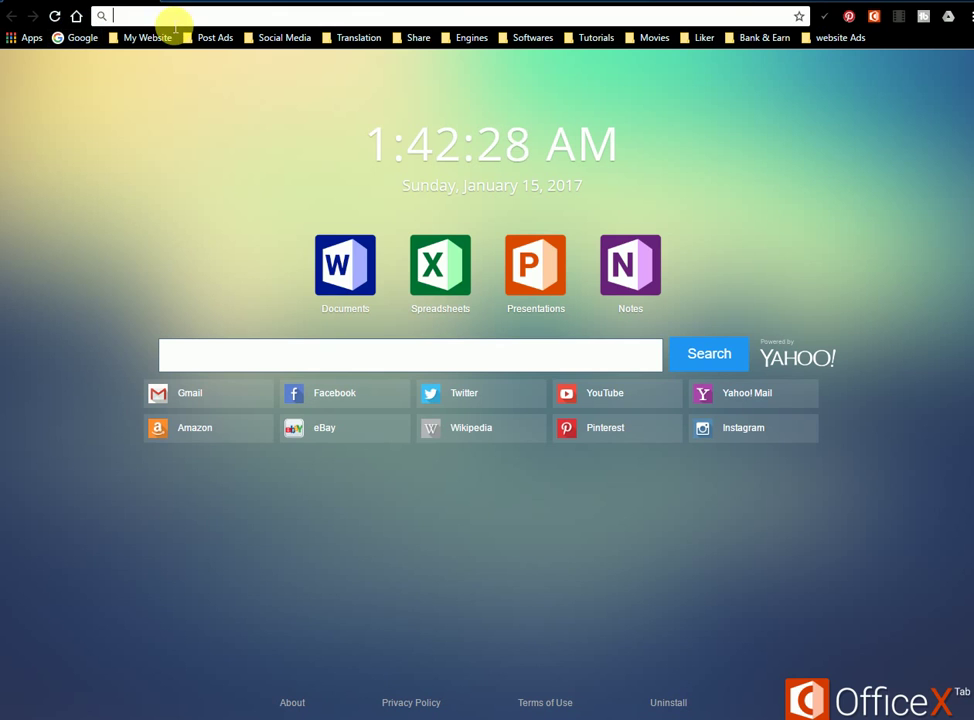
text(goo)
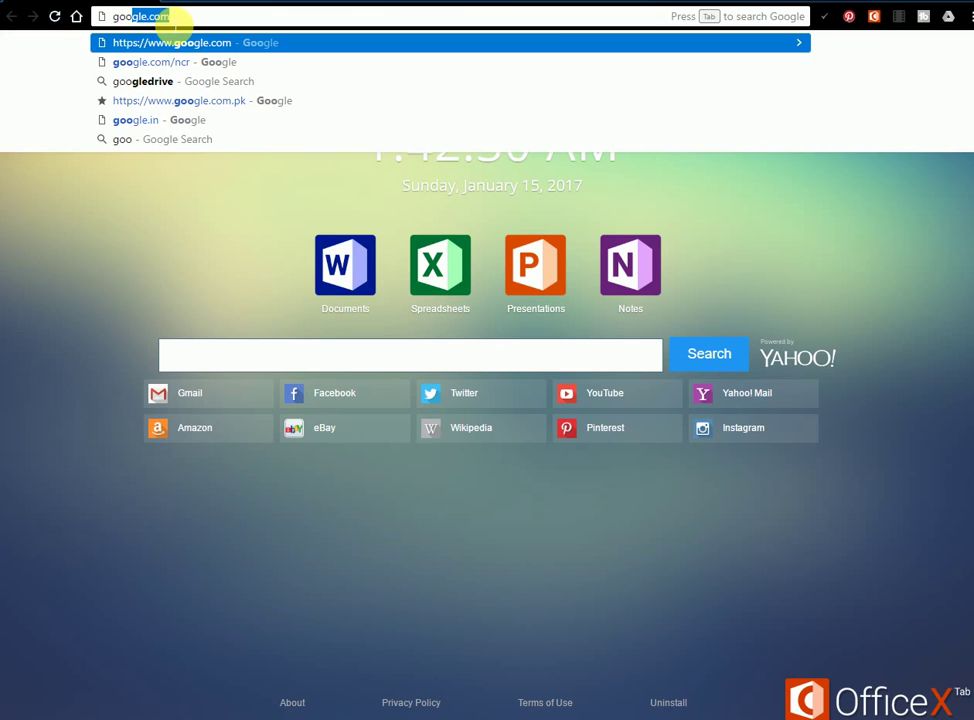
text(gle)
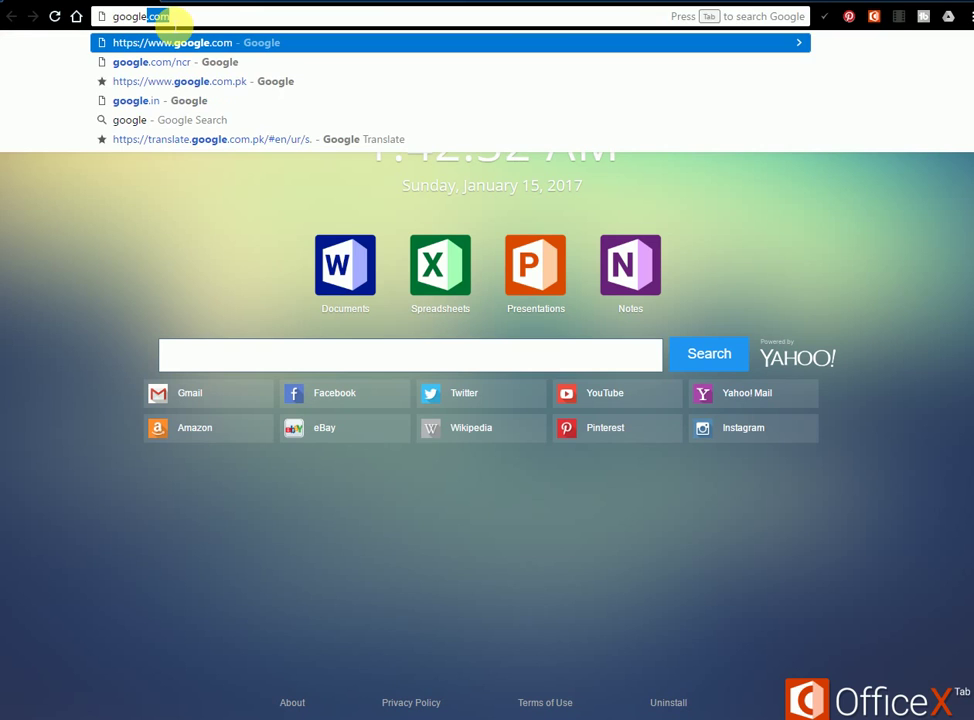
key(Return)
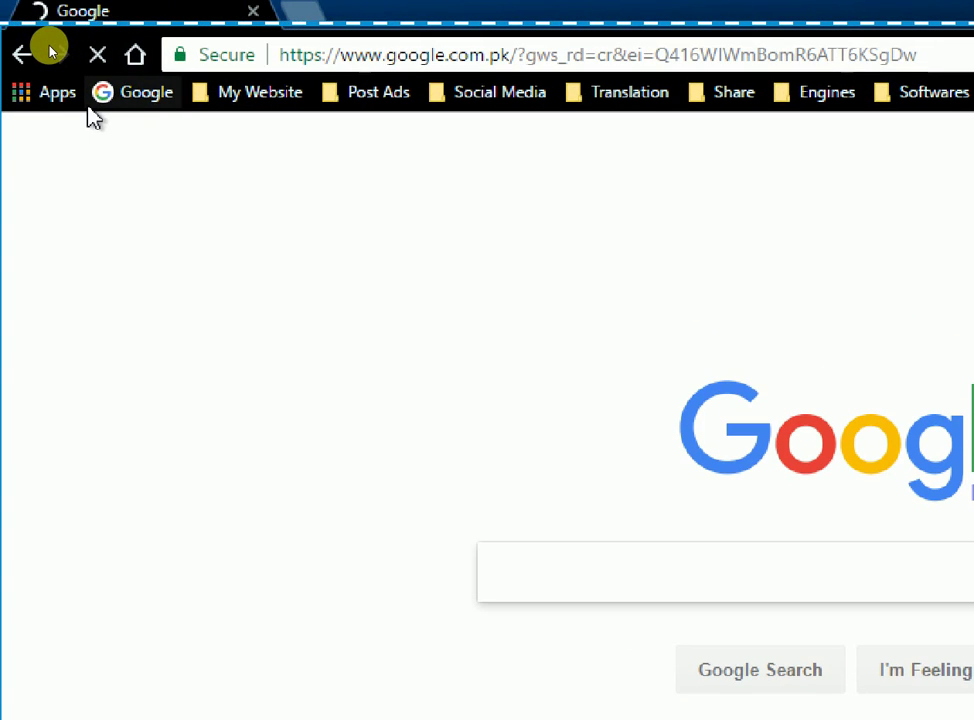
Open Google from its saved bookmark and review that bookmark's name and folder
click(131, 97)
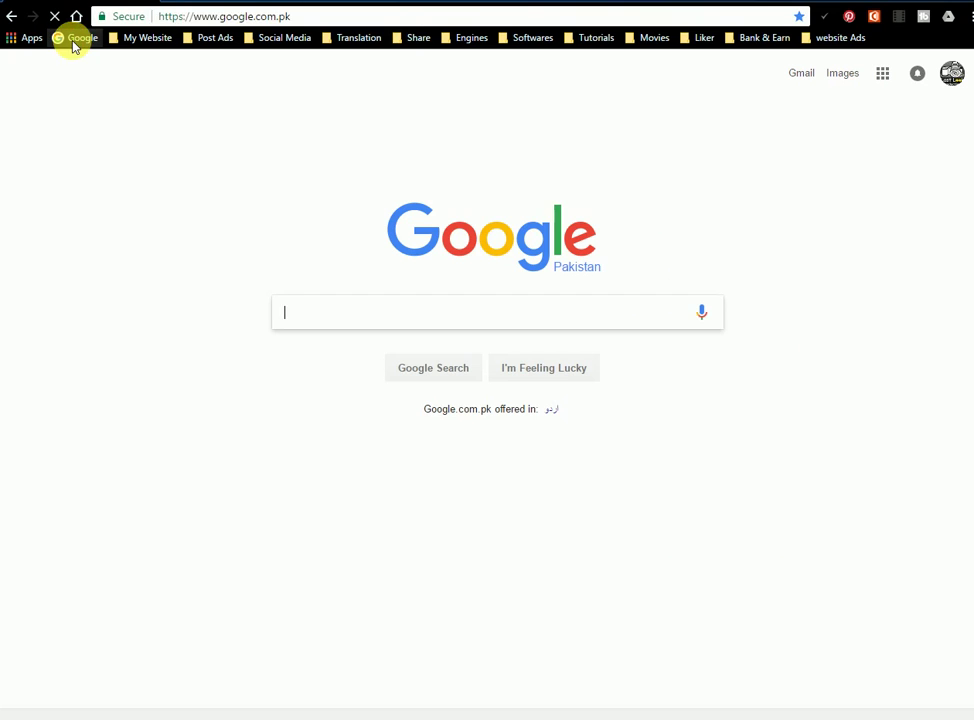
click(82, 40)
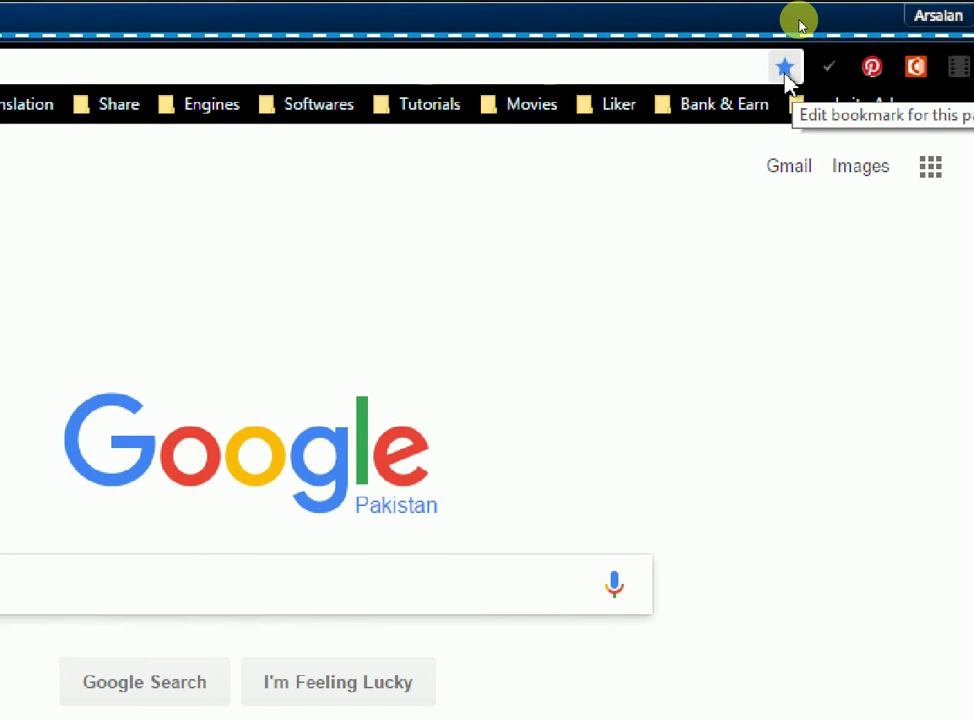
click(786, 70)
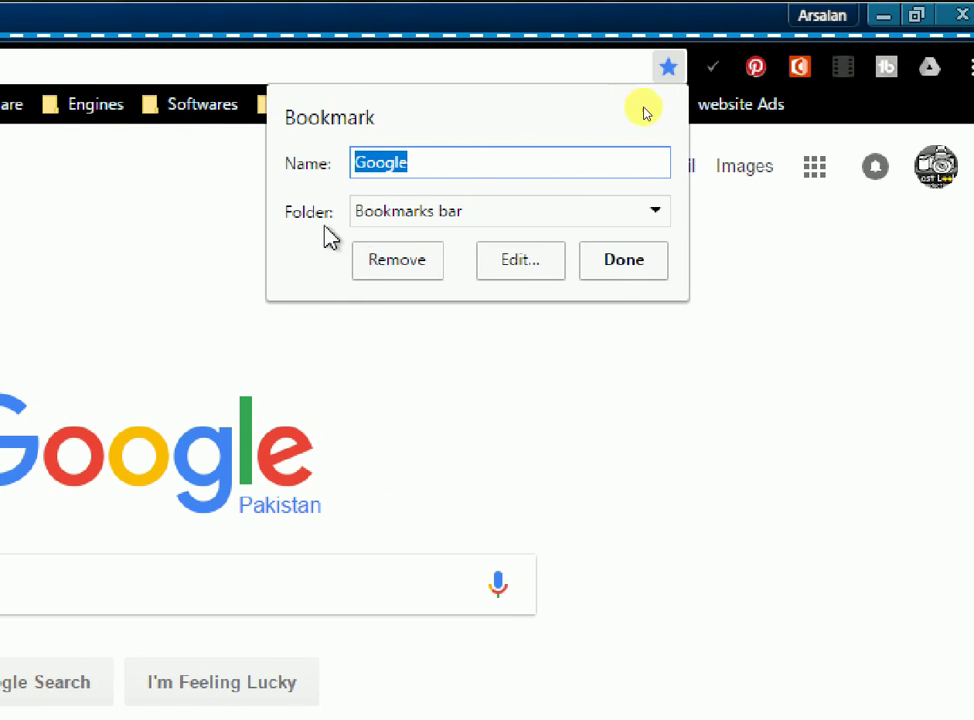
click(645, 264)
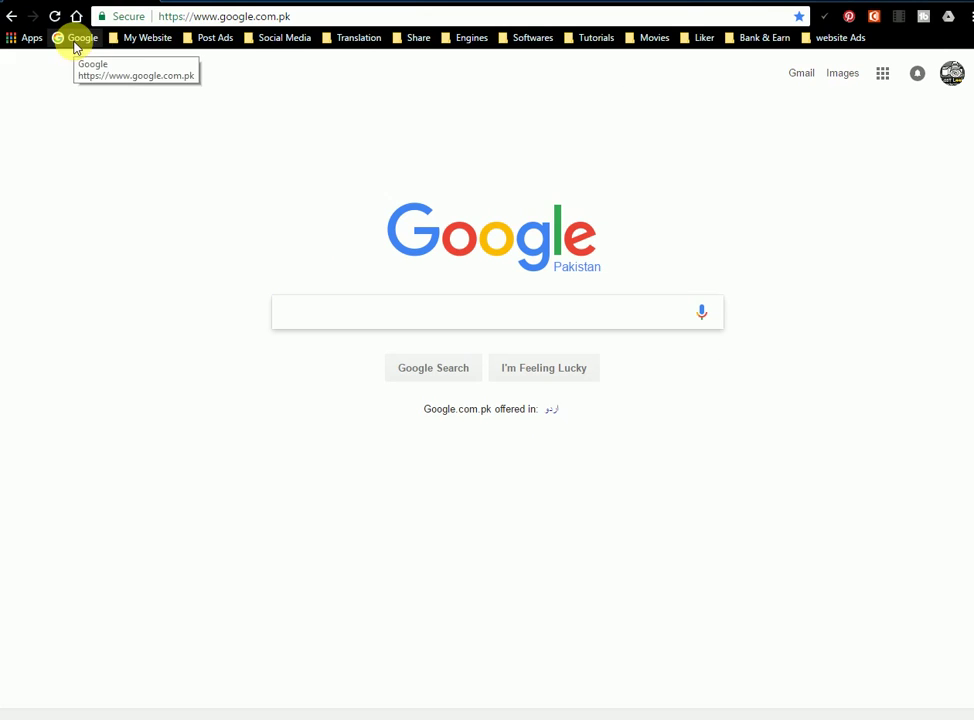
click(800, 20)
Load google.in by its web address, and return to google.com.pk through the saved Google bookmark
click(315, 16)
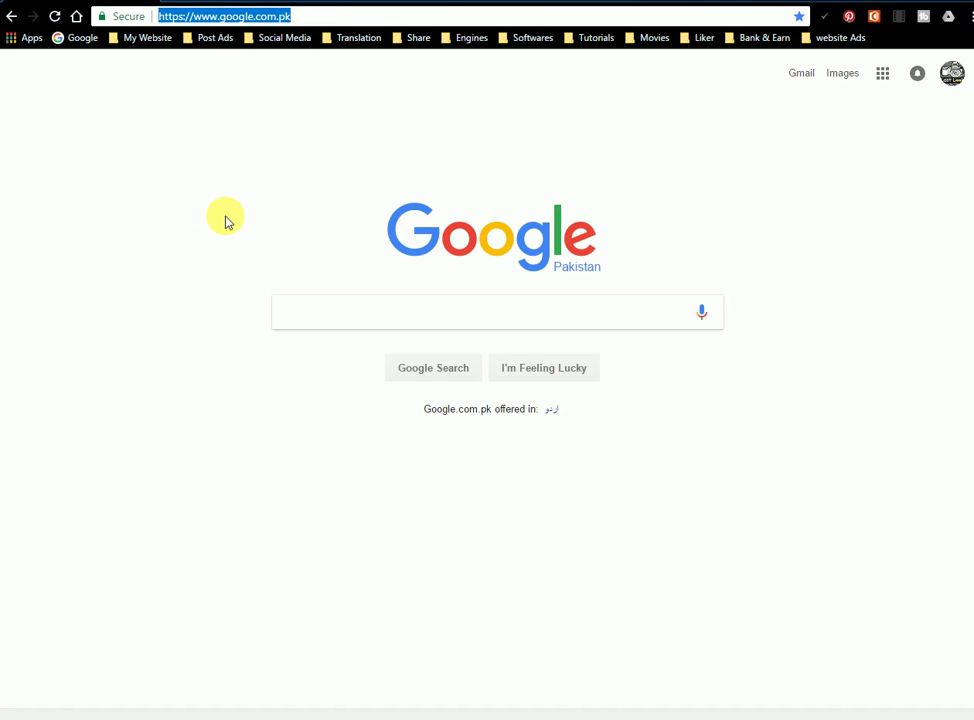
text(gooo)
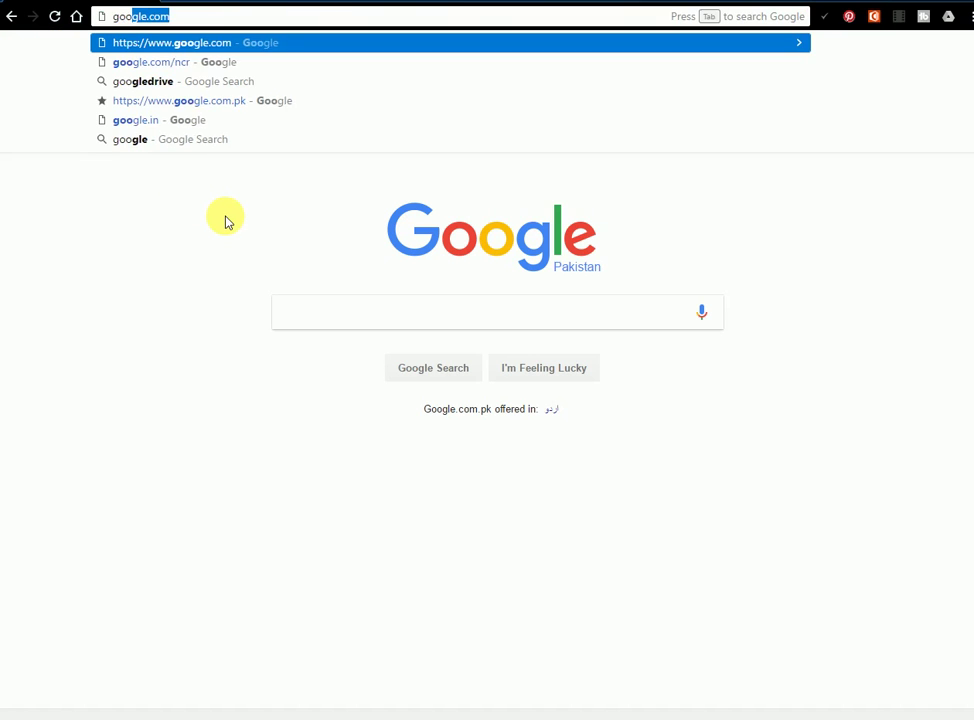
key(BackSpace)
text(gle)
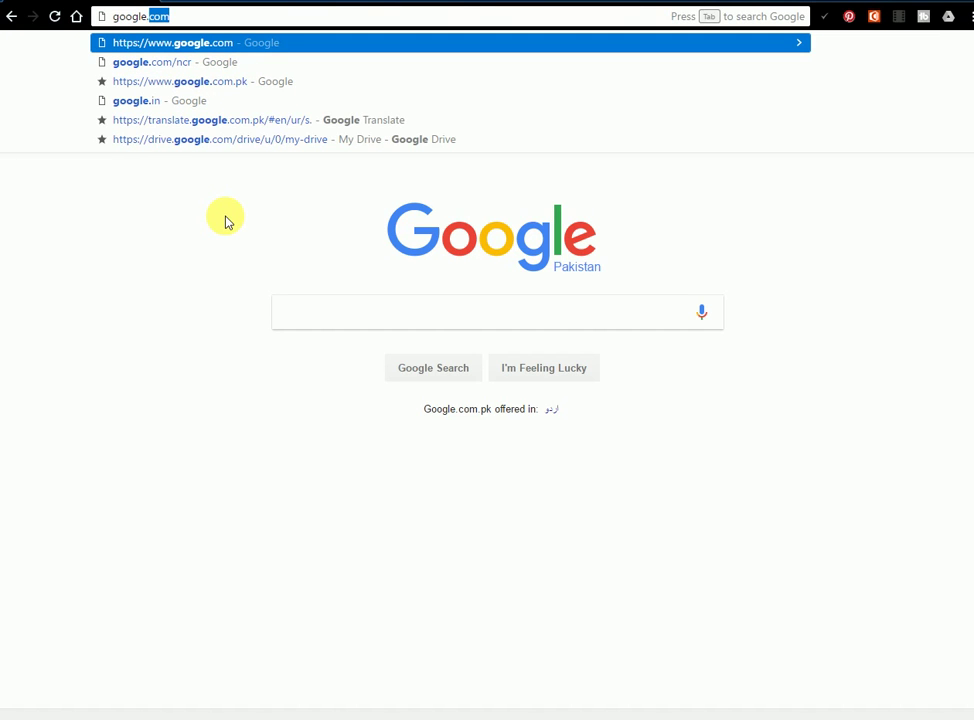
text(.in)
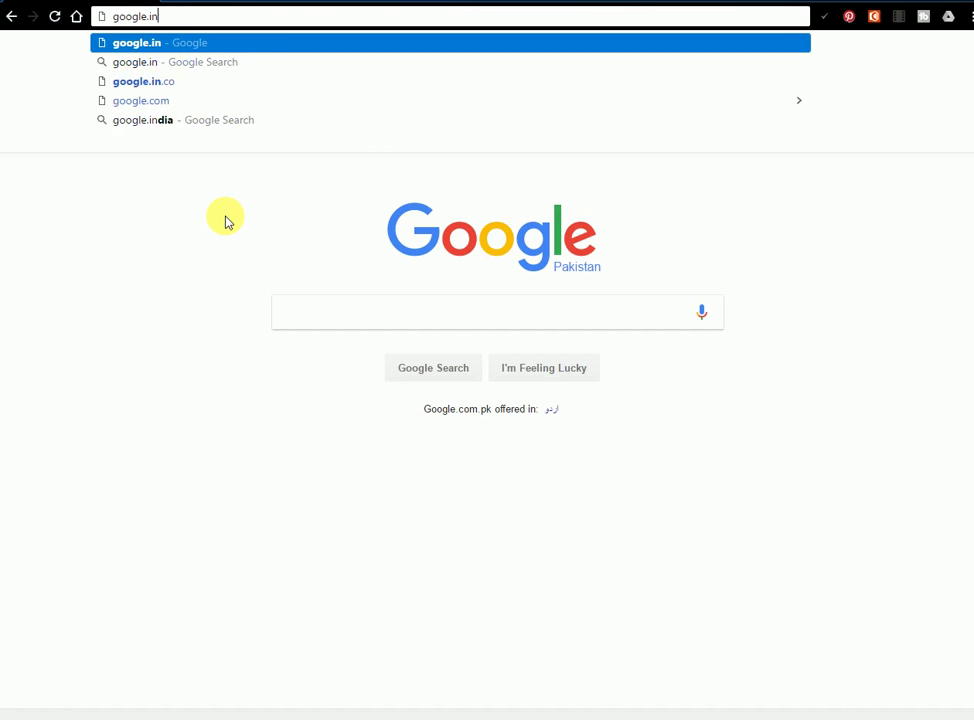
key(Return)
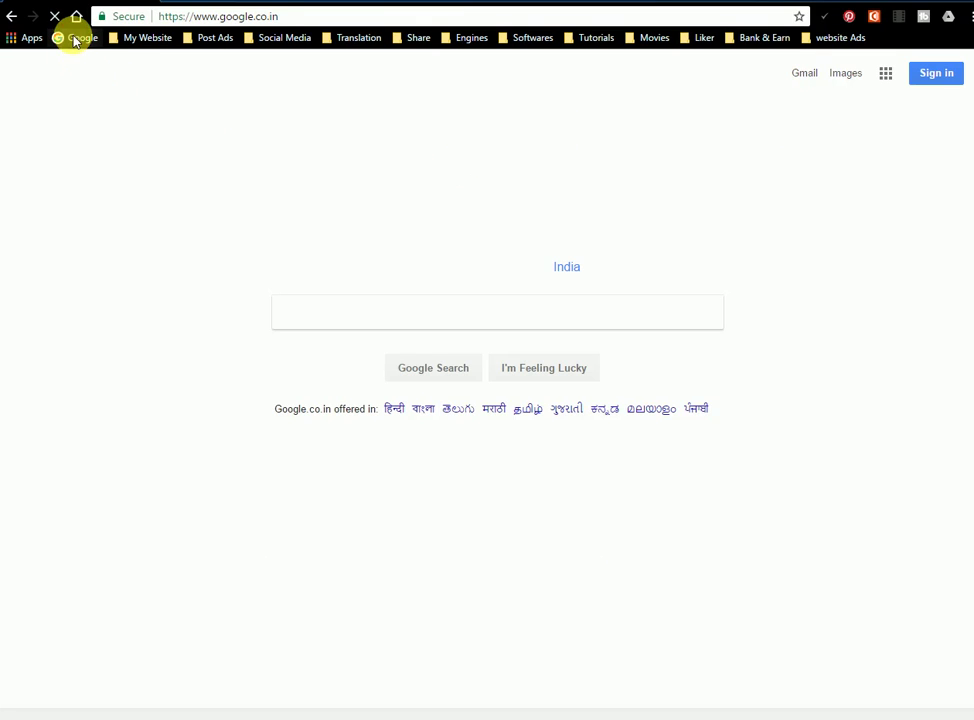
click(74, 40)
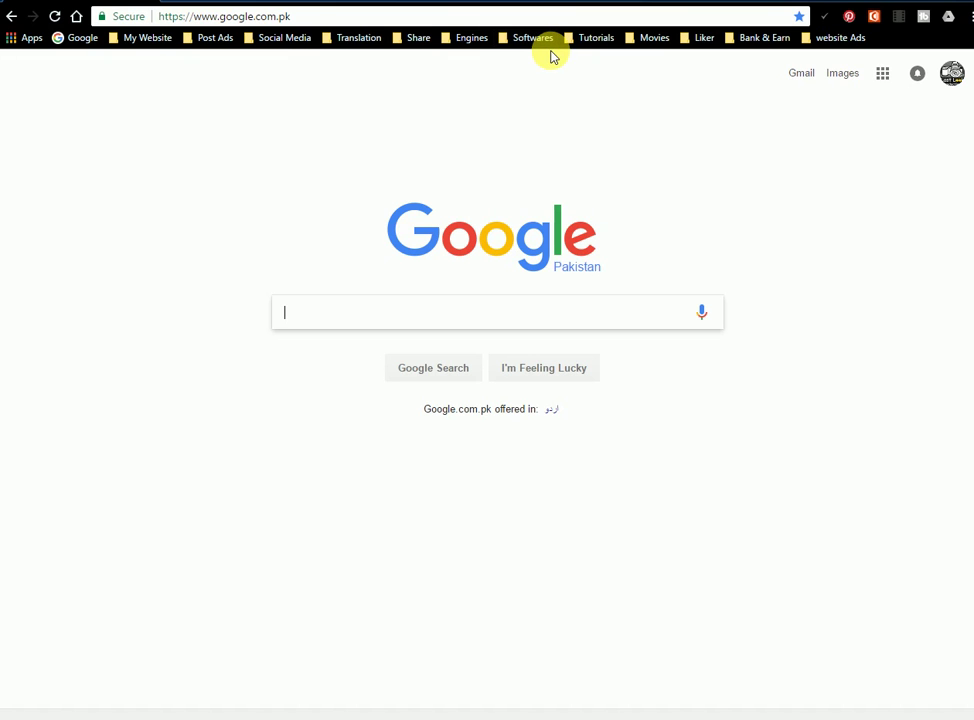
Look through the bookmarks saved in folders such as Engines, Tutorials and Social Media
click(306, 40)
mouse_move(470, 40)
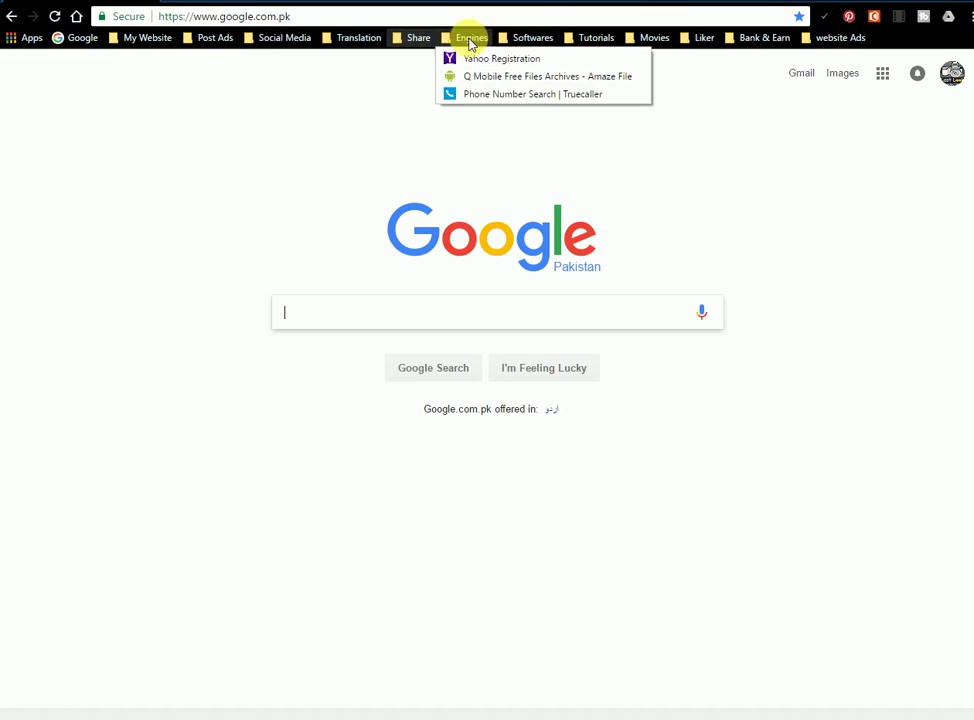
mouse_move(578, 38)
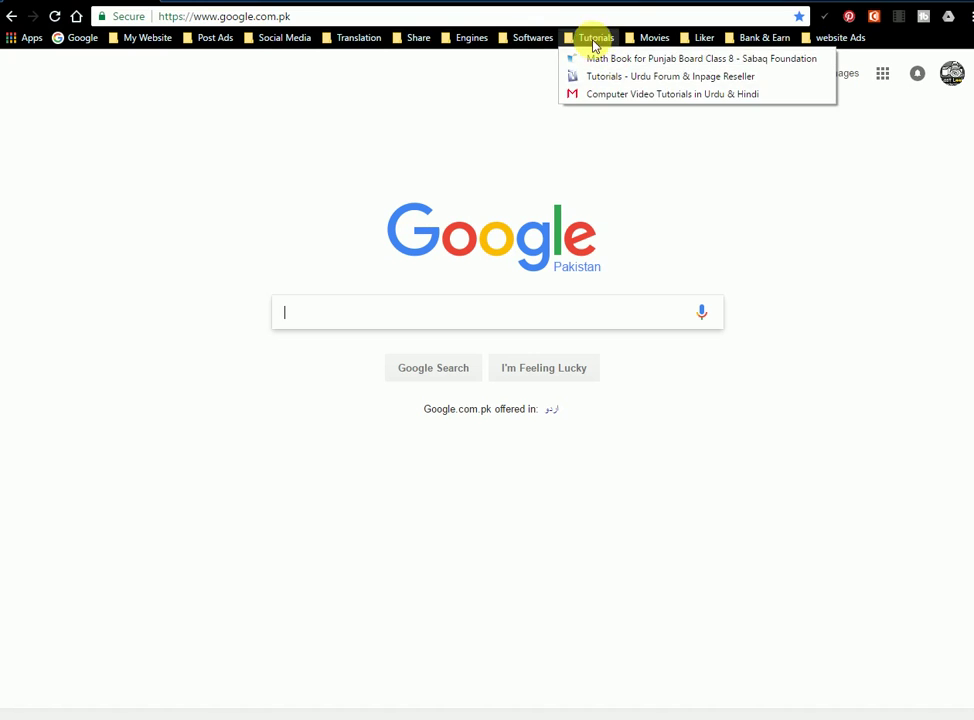
mouse_move(262, 36)
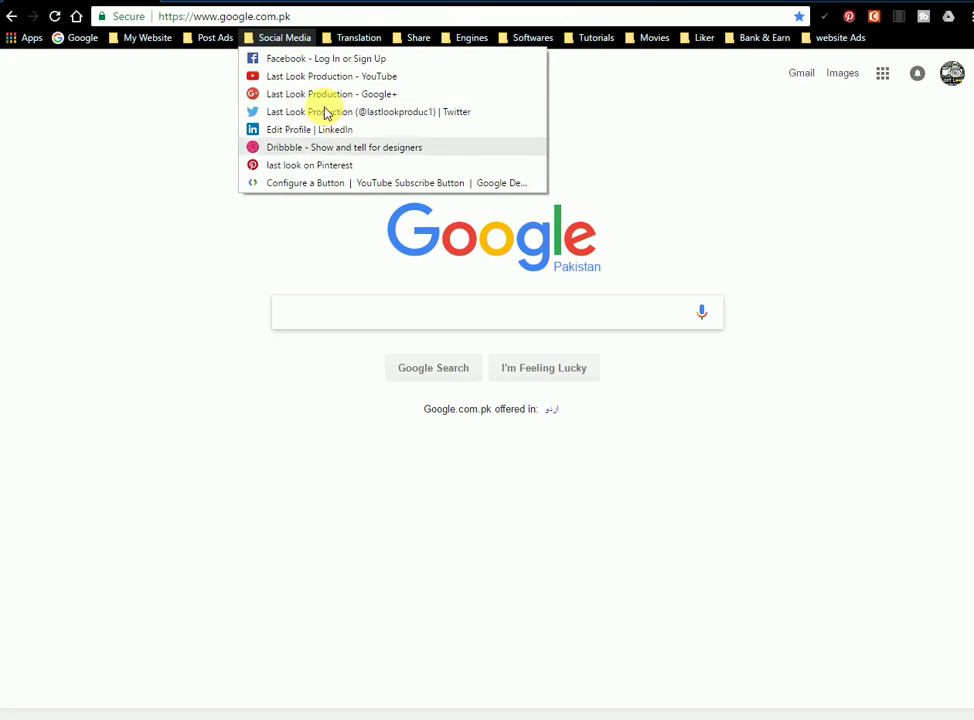
click(613, 115)
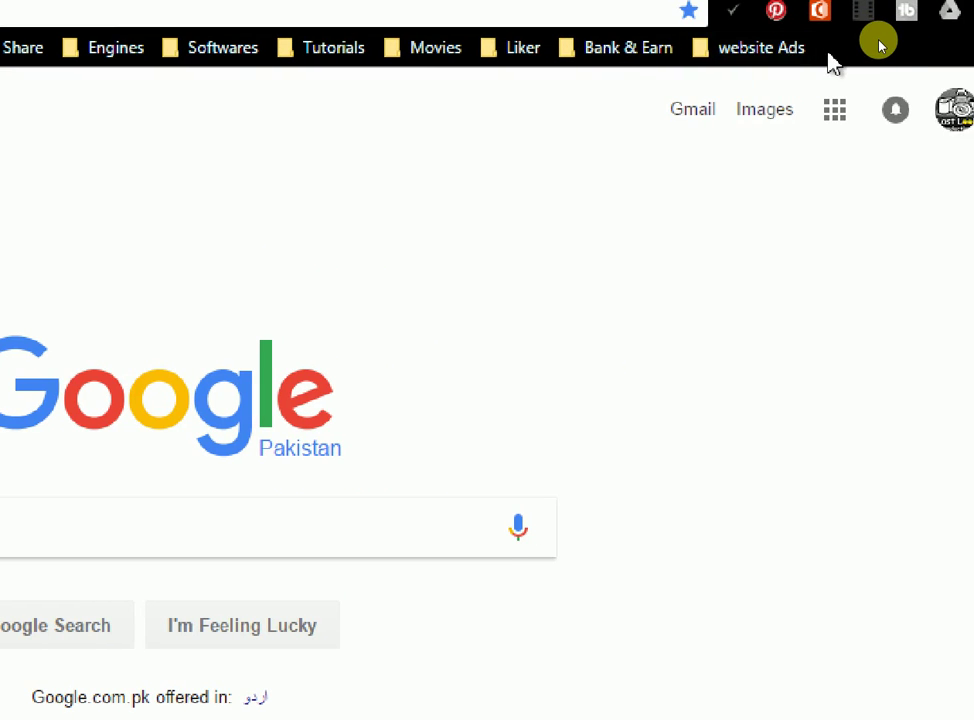
Add a new bookmark folder named HP to the bookmarks bar
right_click(829, 60)
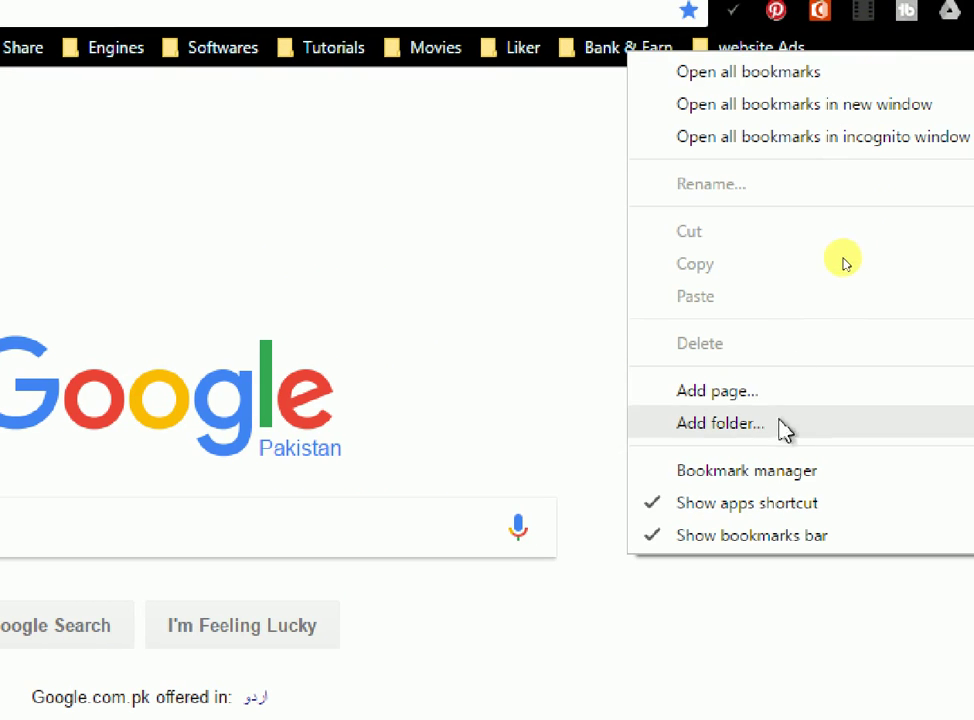
click(720, 424)
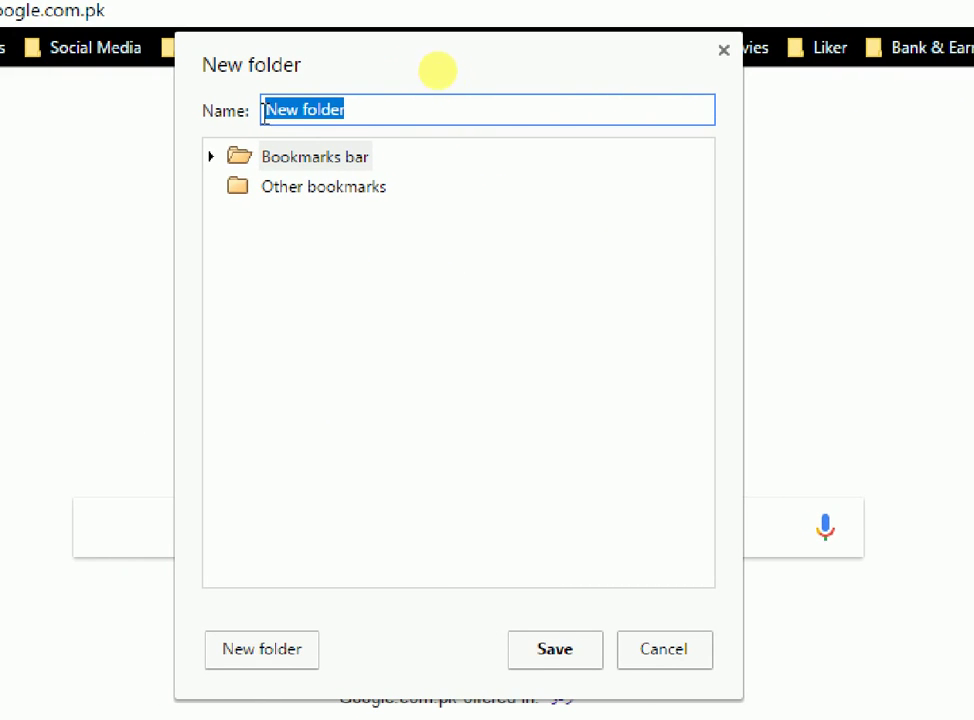
key(BackSpace)
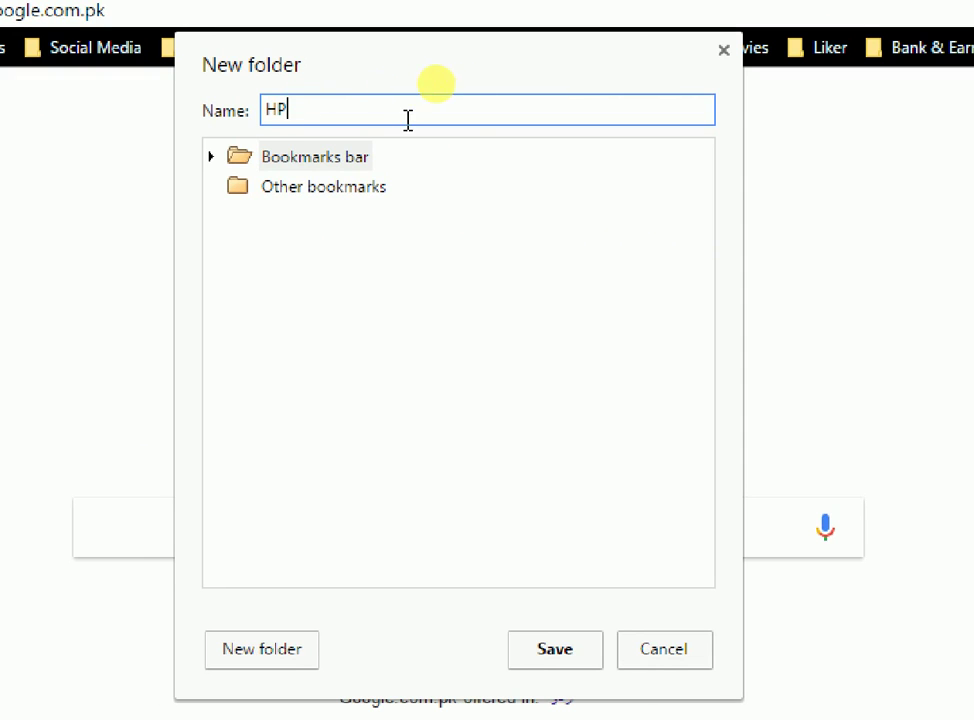
click(304, 162)
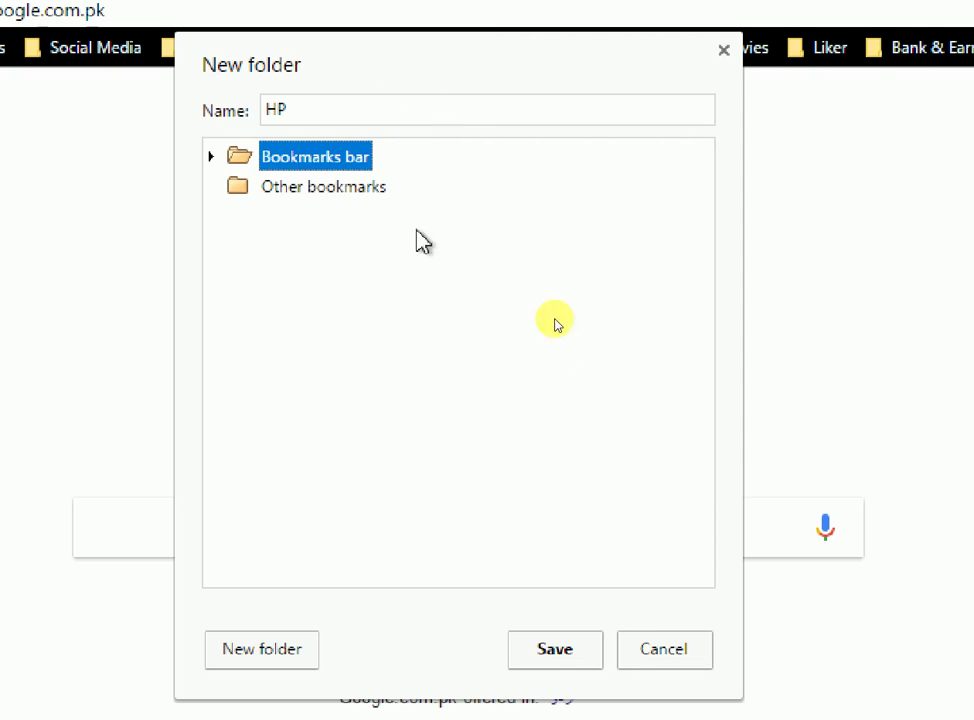
click(558, 614)
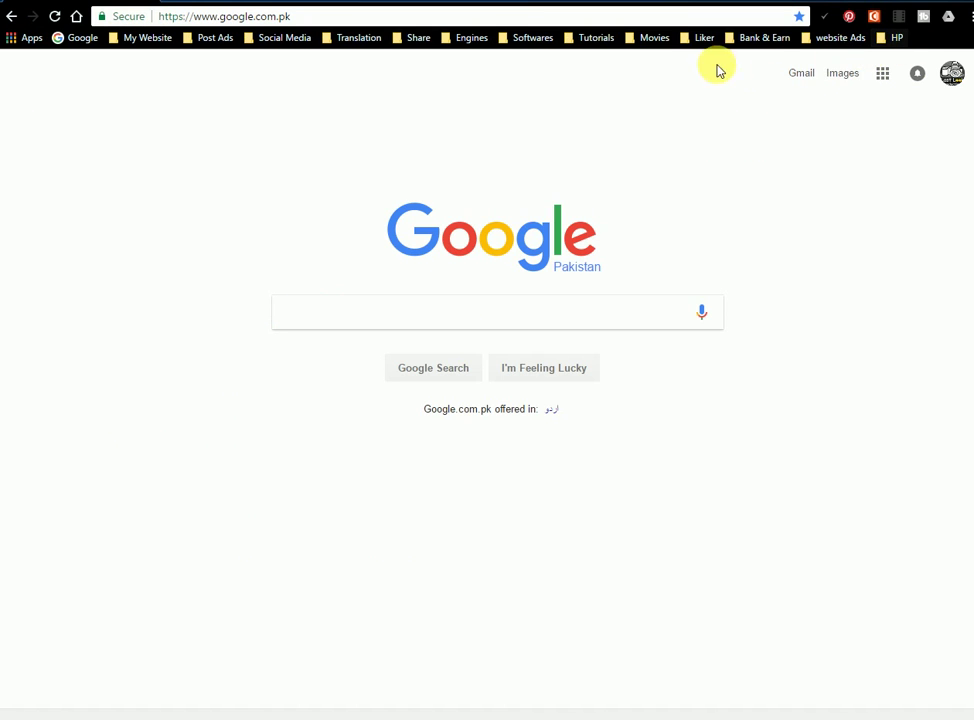
Open the XPCMasti bookmark from the Softwares folder
click(650, 38)
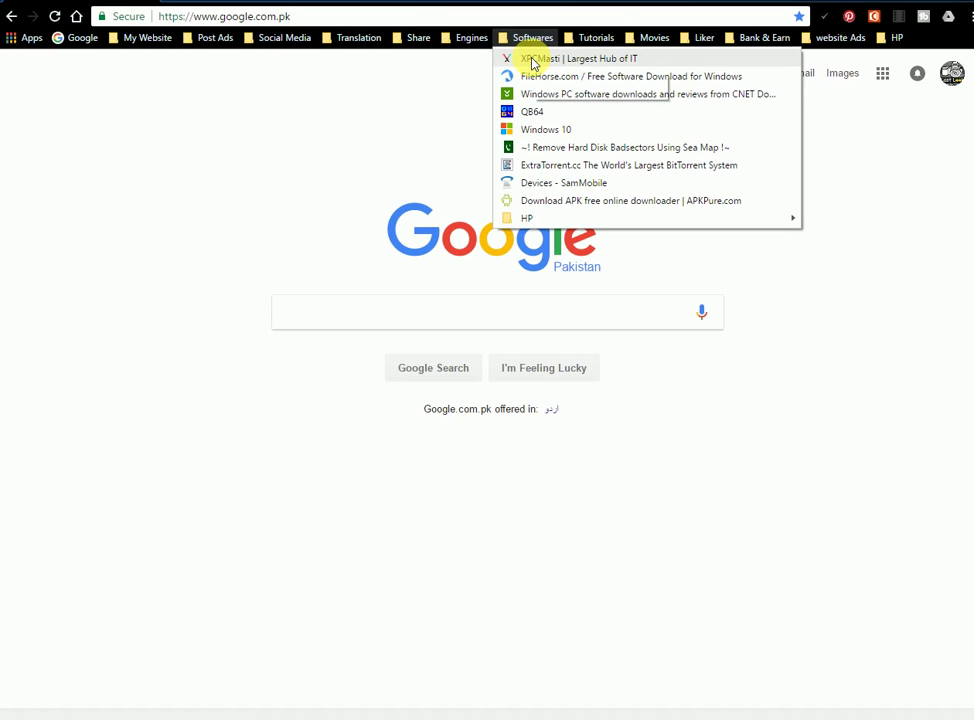
click(533, 61)
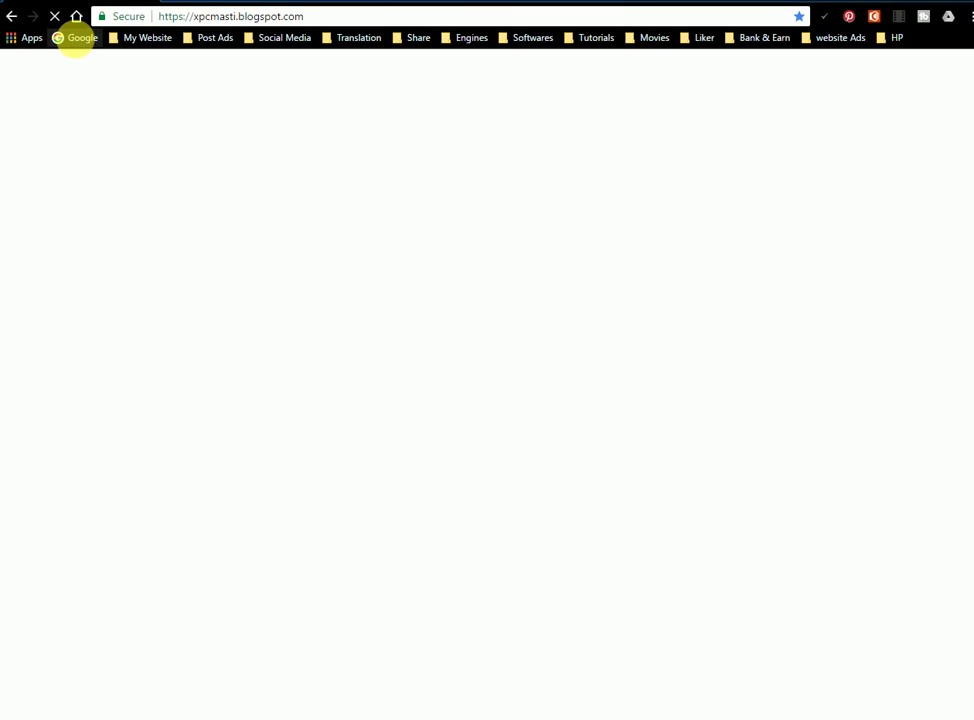
Move the Google bookmark into the HP folder and check the folder's contents from a new tab
drag(80, 43, 894, 38)
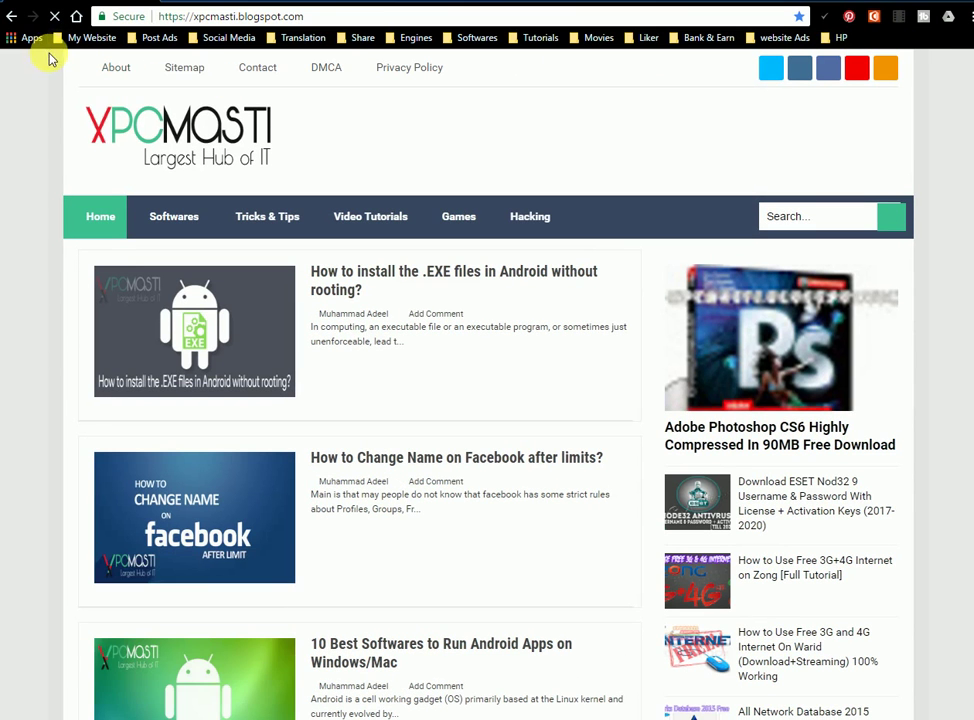
click(169, 1)
click(143, 1)
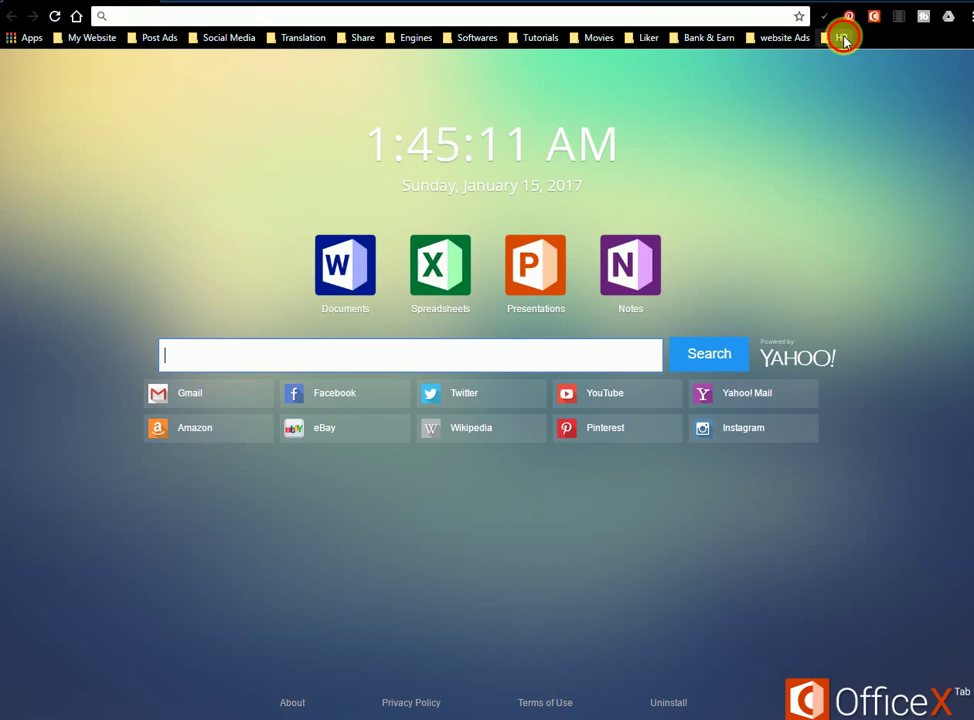
click(843, 40)
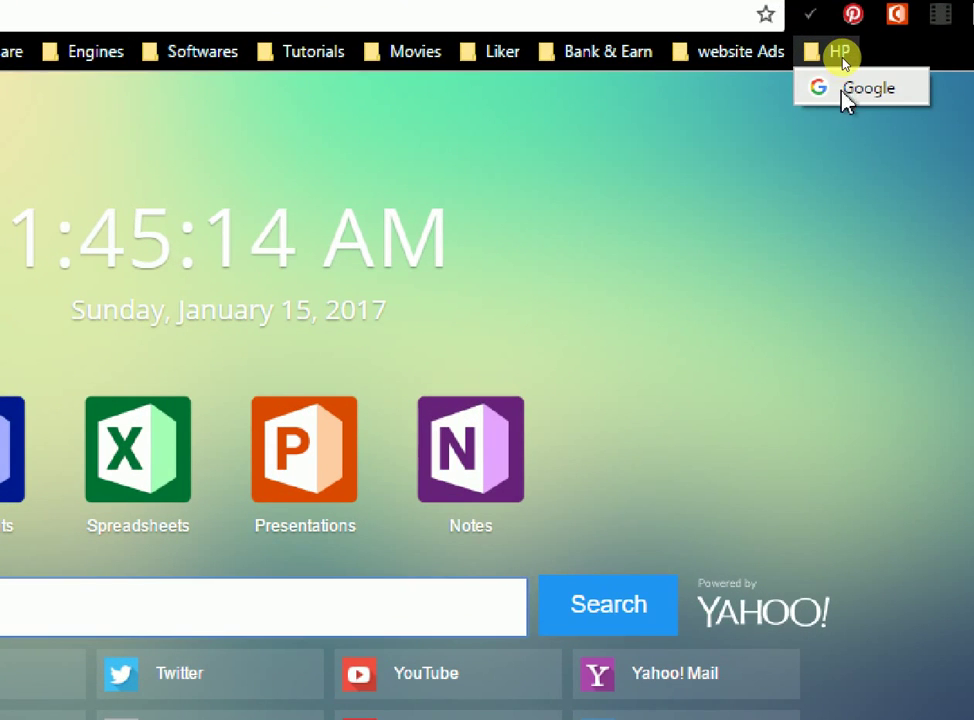
click(812, 88)
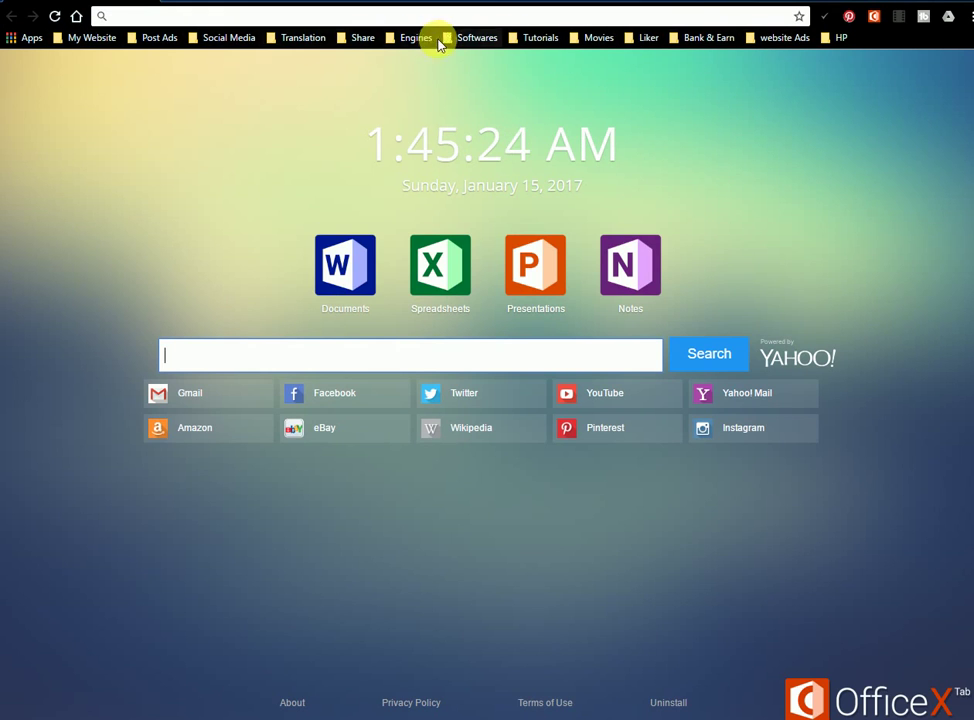
Look at the contents of the Share and HP bookmark folders
click(283, 37)
mouse_move(363, 37)
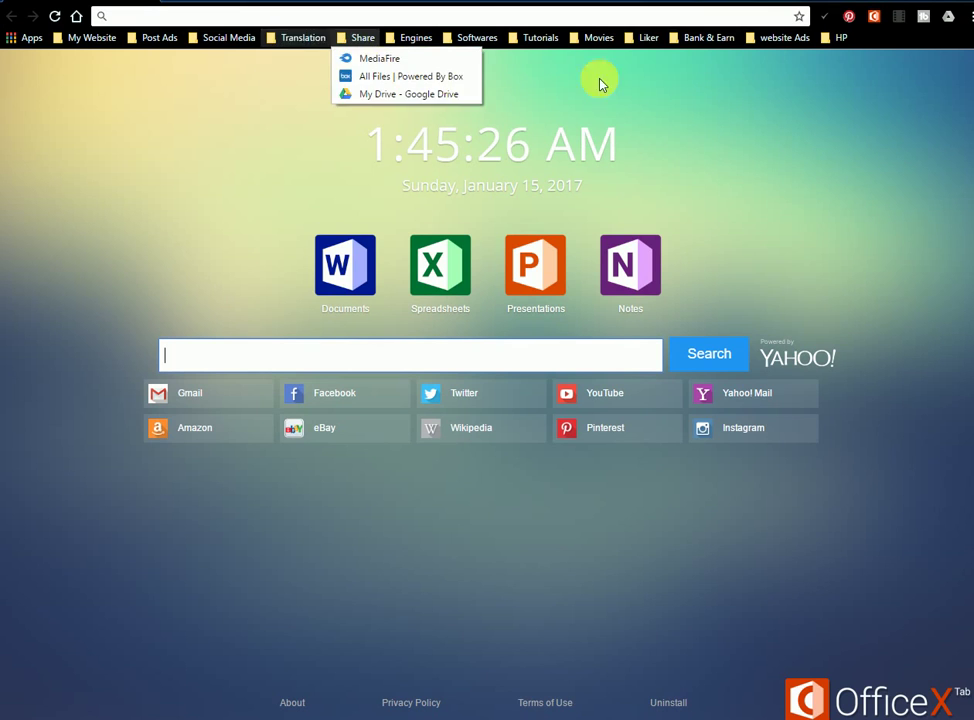
click(835, 37)
click(835, 37)
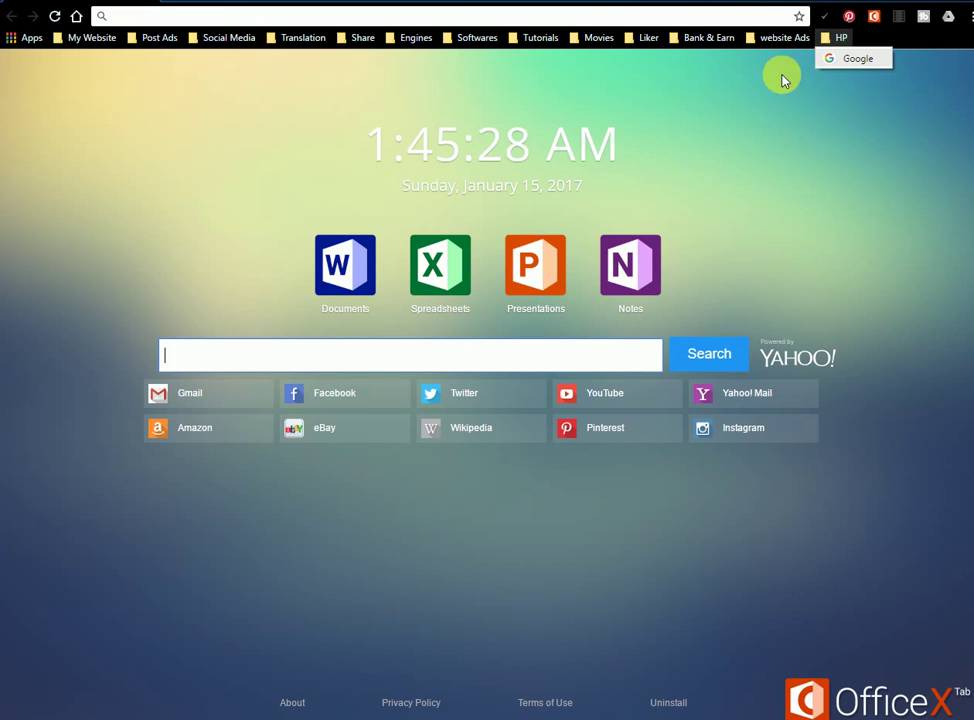
Move the HP folder into the Translation bookmark folder and check that folder's contents
drag(822, 36, 402, 89)
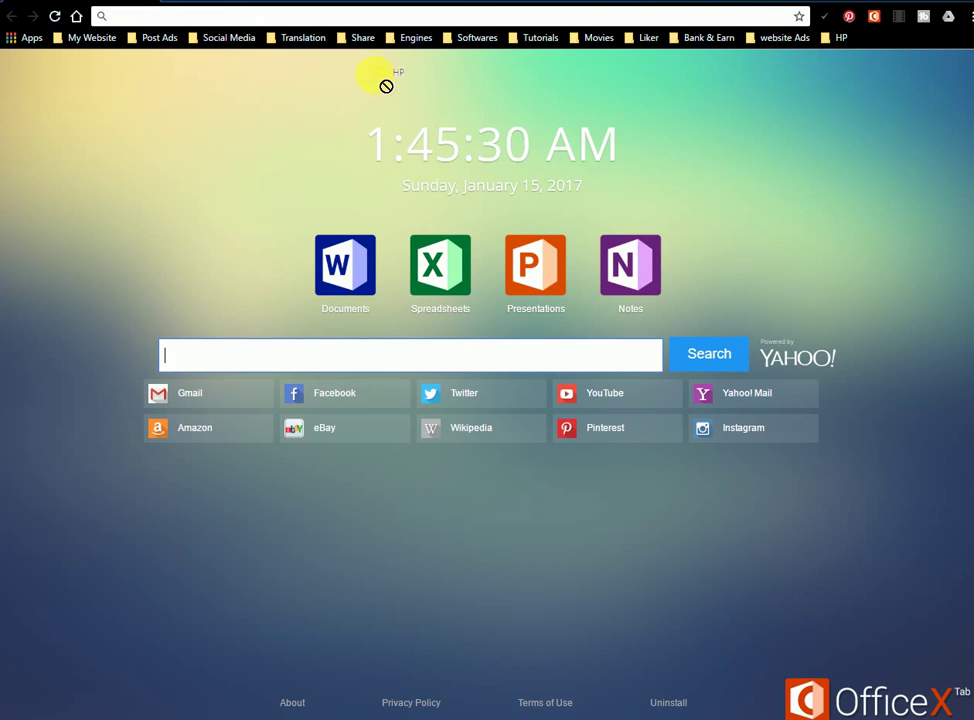
drag(285, 50, 283, 41)
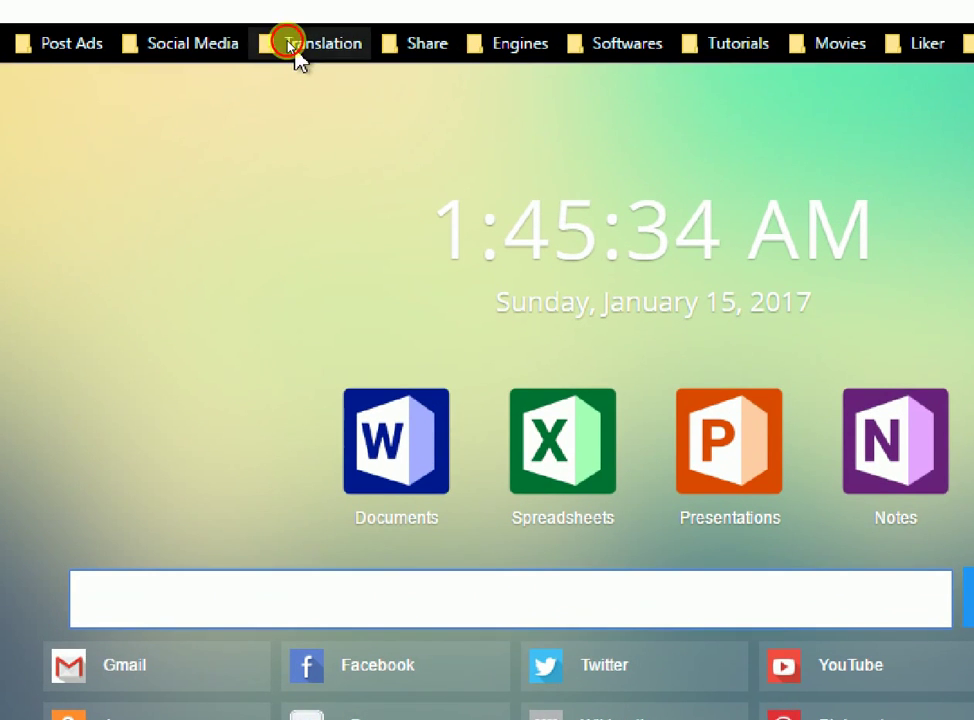
click(288, 40)
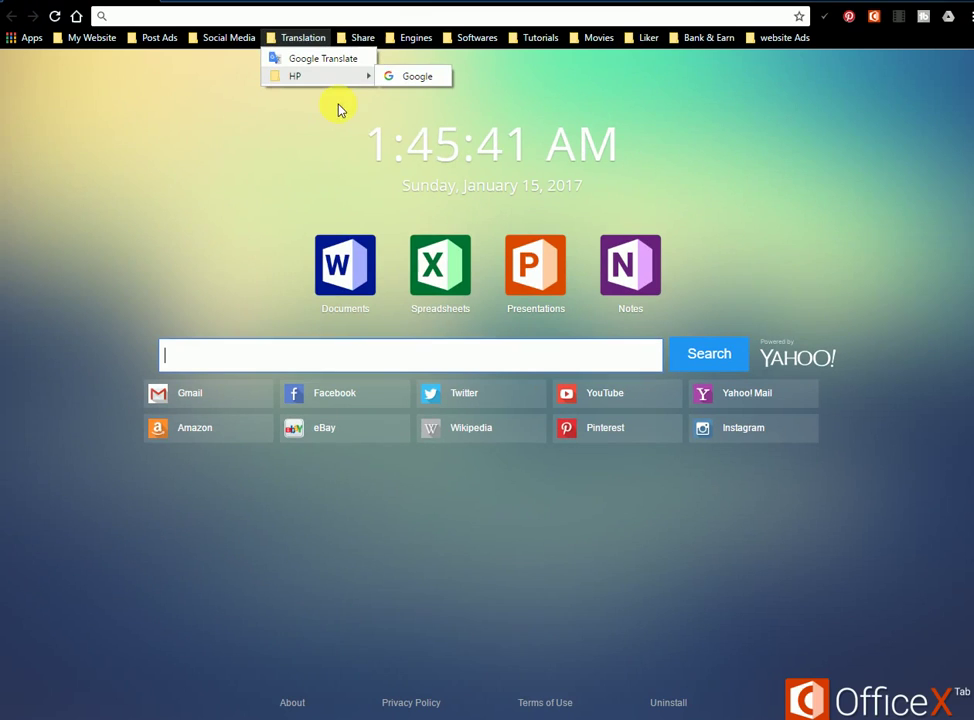
click(217, 180)
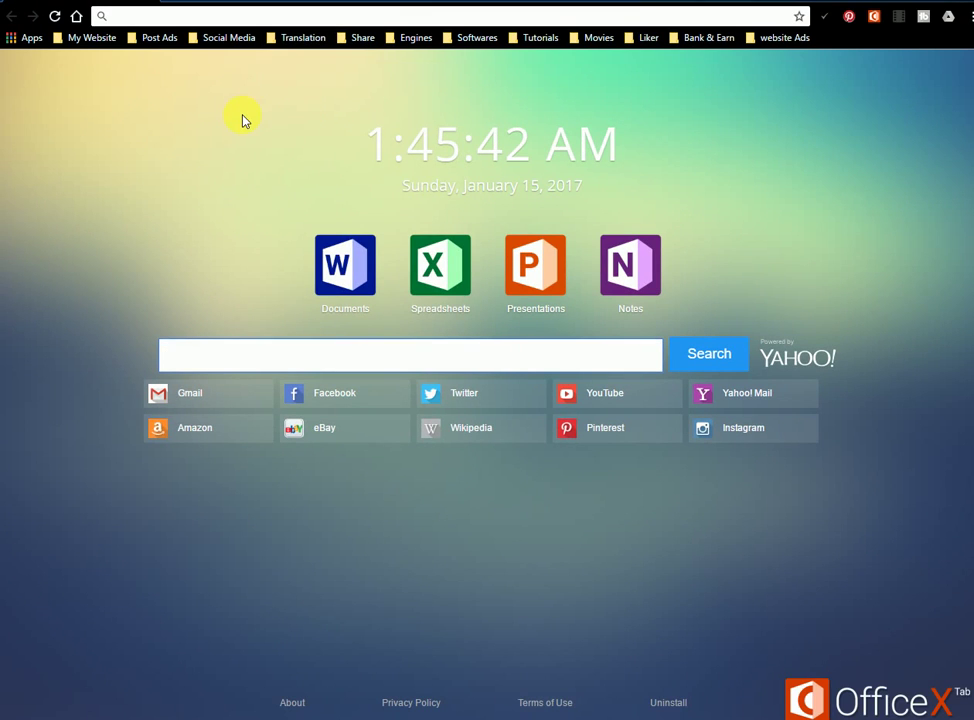